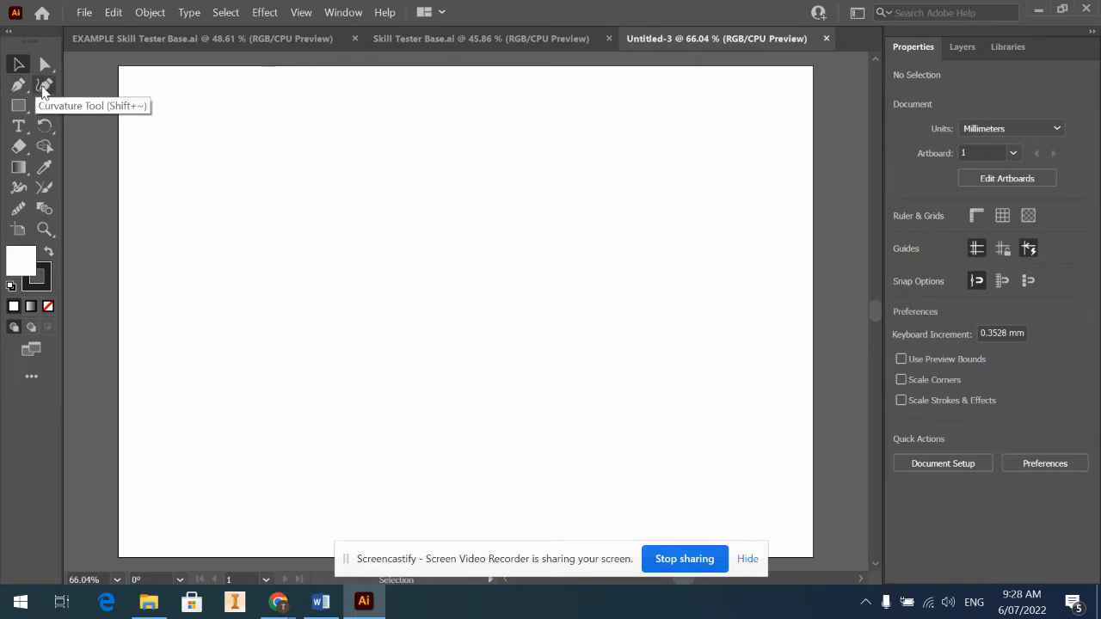
- Draw a closed five-sided straight-edged shape, about 43 by 40 mm, near the artboard's upper-left corner with the Pen tool
left_click(18, 85)
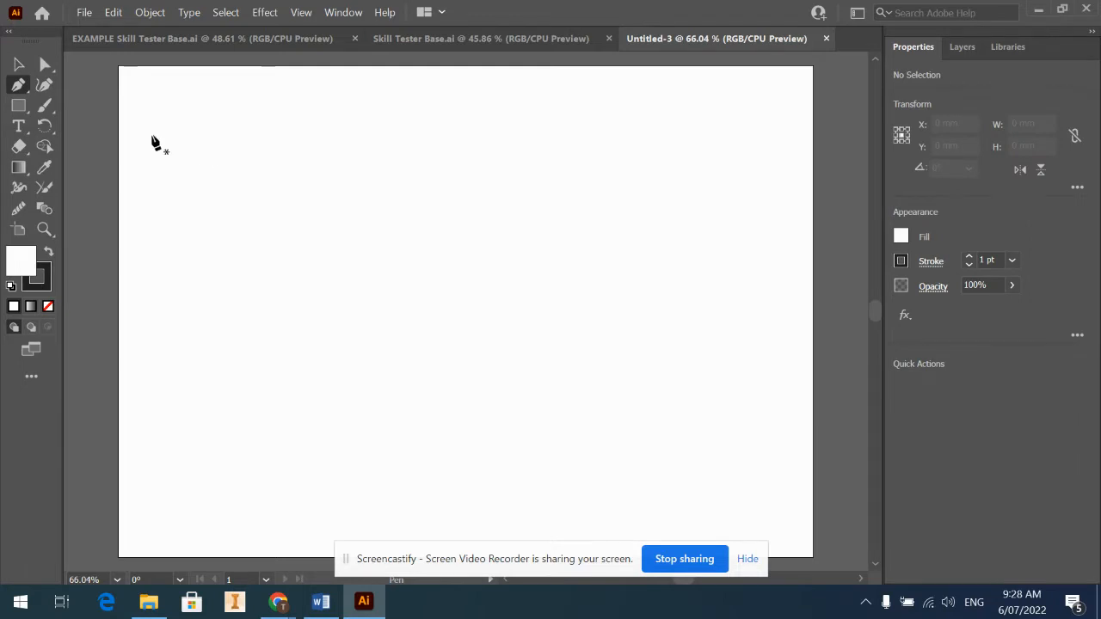
left_click(205, 131)
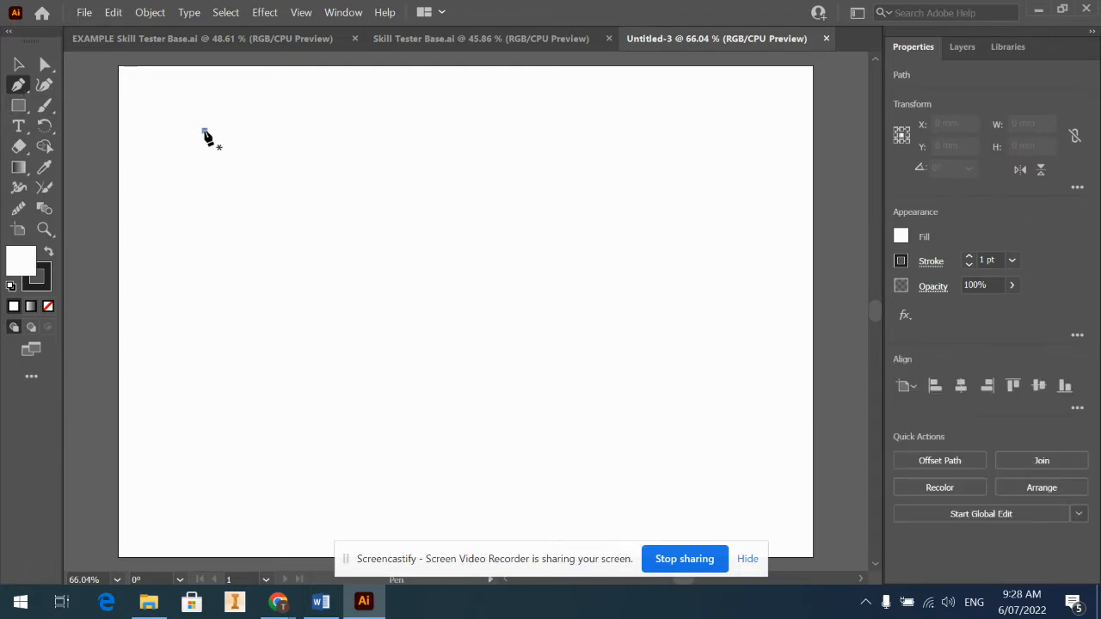
left_click(290, 127)
left_click(305, 186)
left_click(243, 218)
left_click(215, 174)
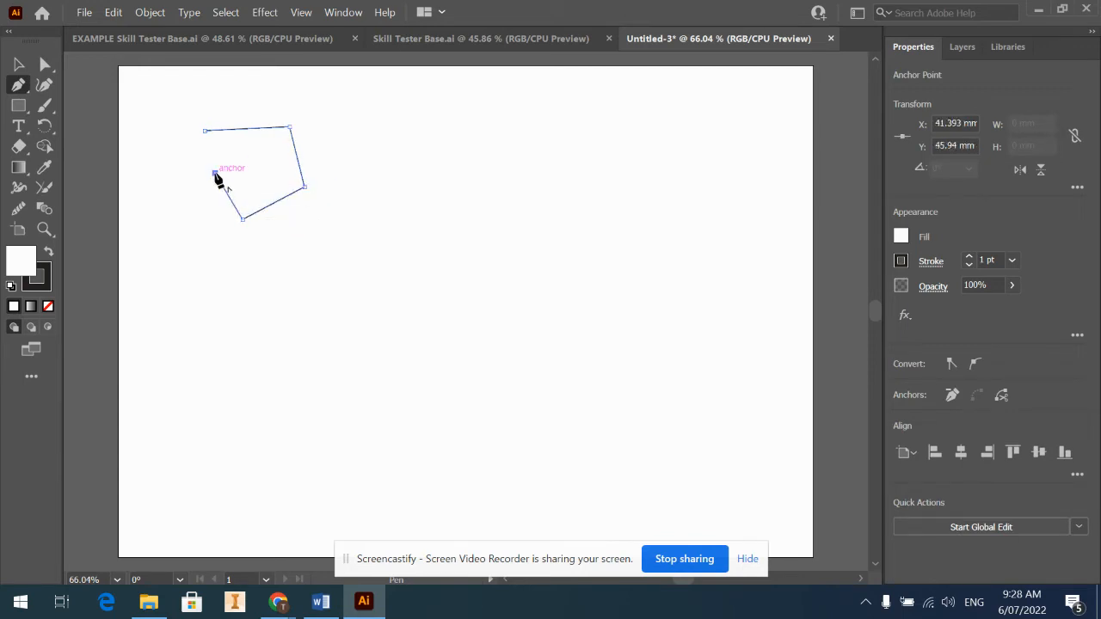
left_click(206, 132)
- Move the five-sided shape to the middle of the artboard and set its fill to None
left_click(22, 71)
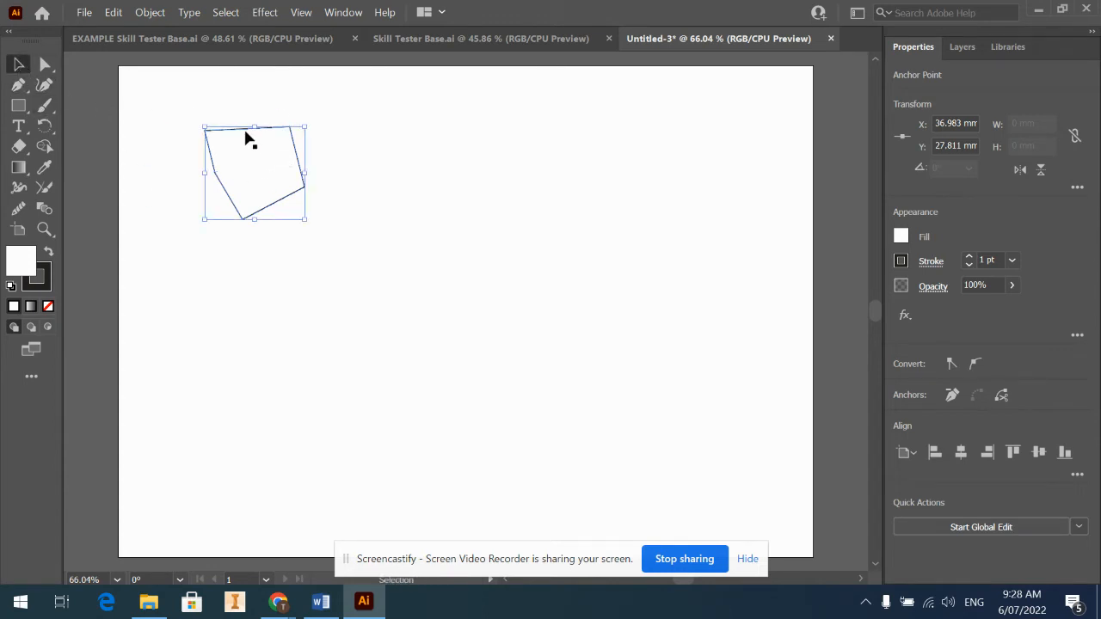
left_click_drag(244, 135, 455, 235)
left_click(901, 238)
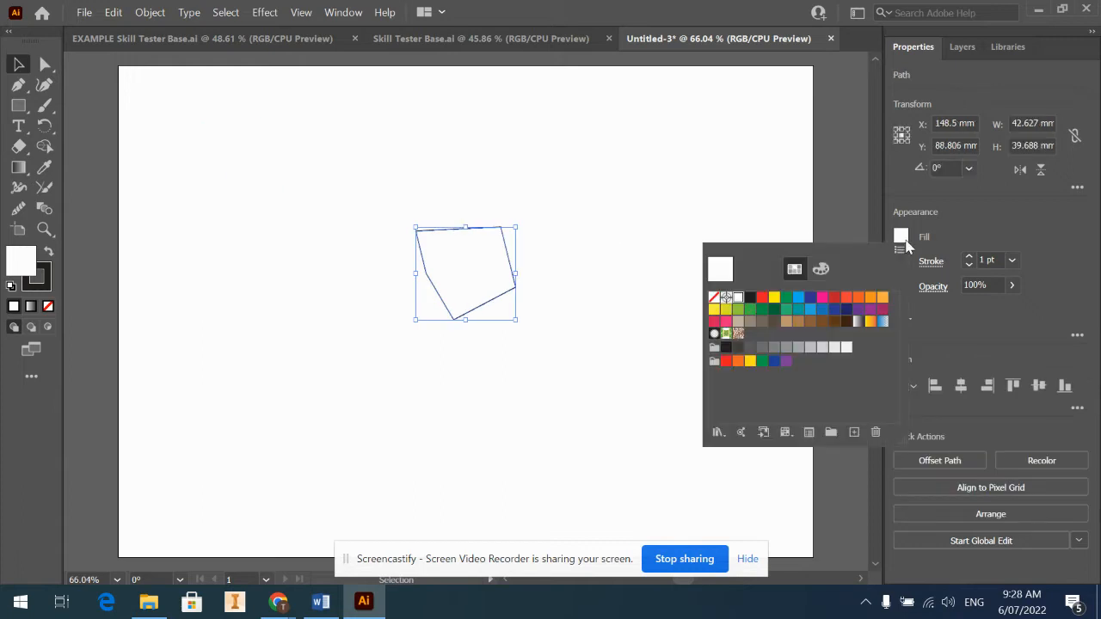
left_click(751, 299)
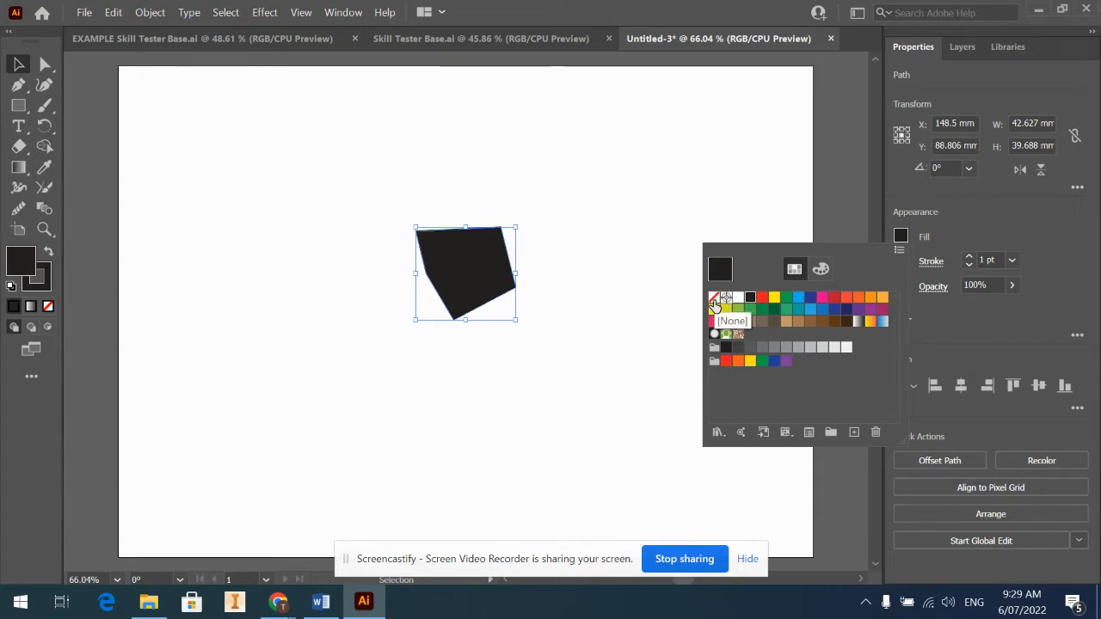
left_click(713, 301)
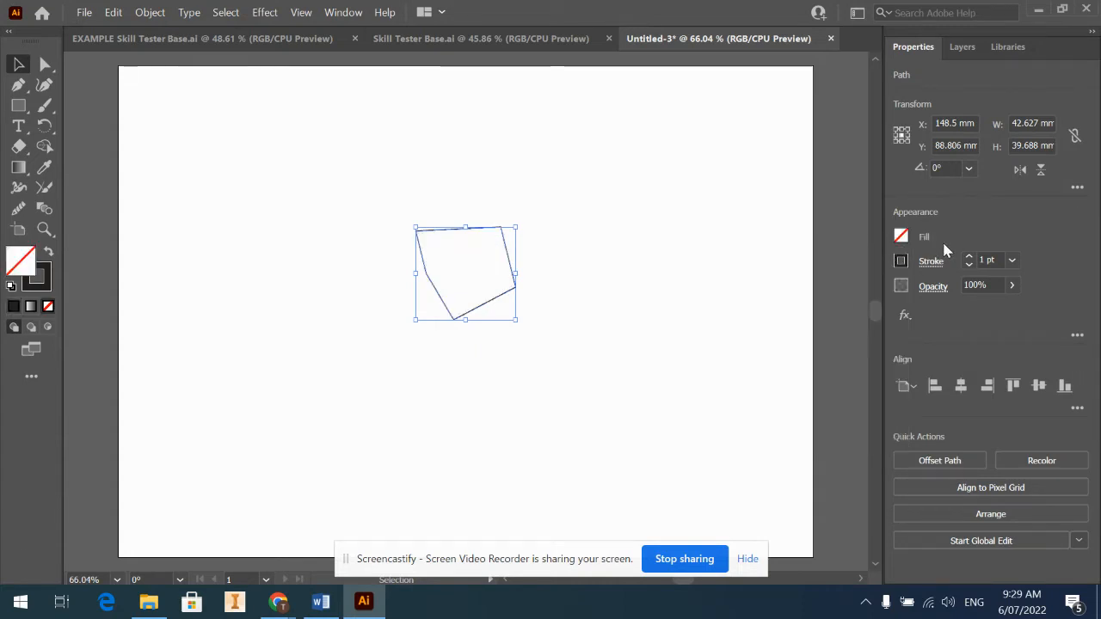
- Colour the five-sided shape's stroke with a new RGB swatch of R=255, G=0, B=0
left_click(901, 259)
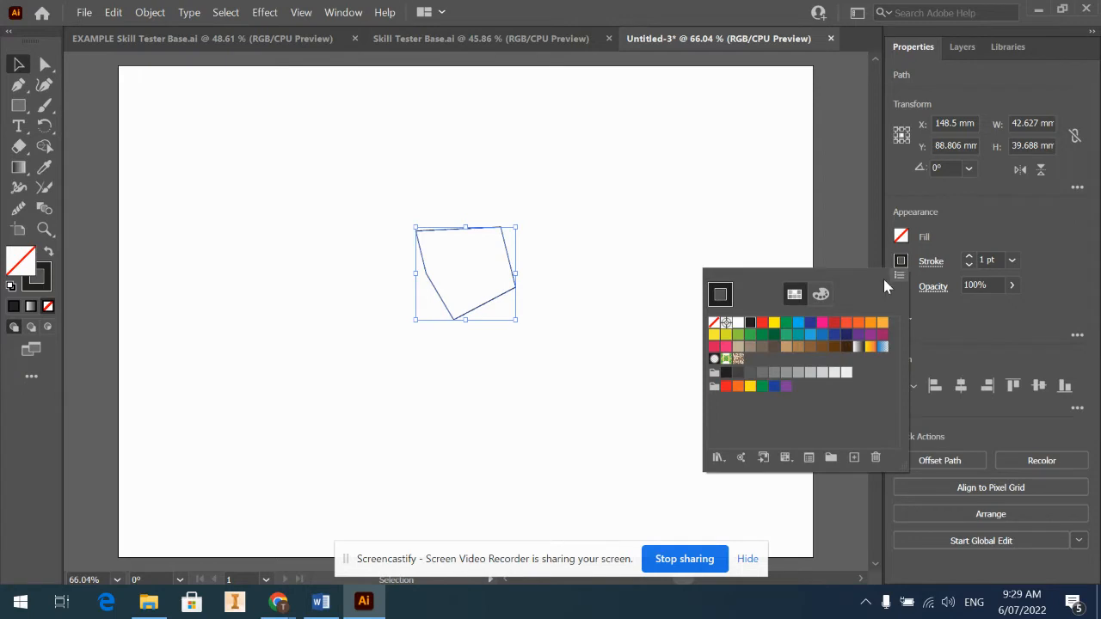
left_click(848, 457)
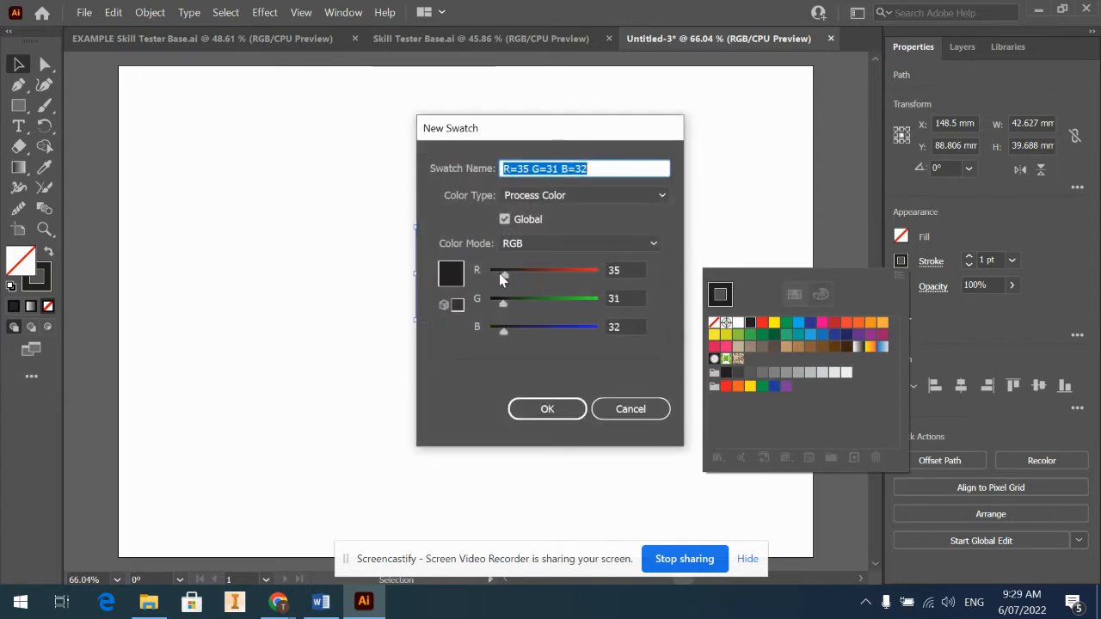
left_click_drag(499, 273, 678, 325)
left_click_drag(503, 305, 453, 334)
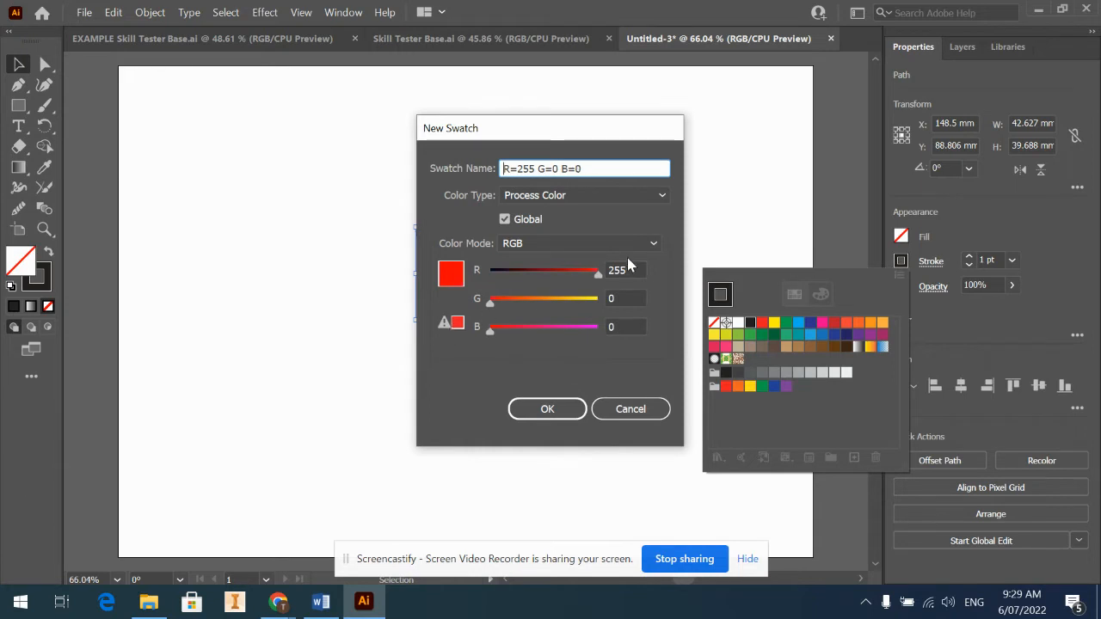
left_click(531, 405)
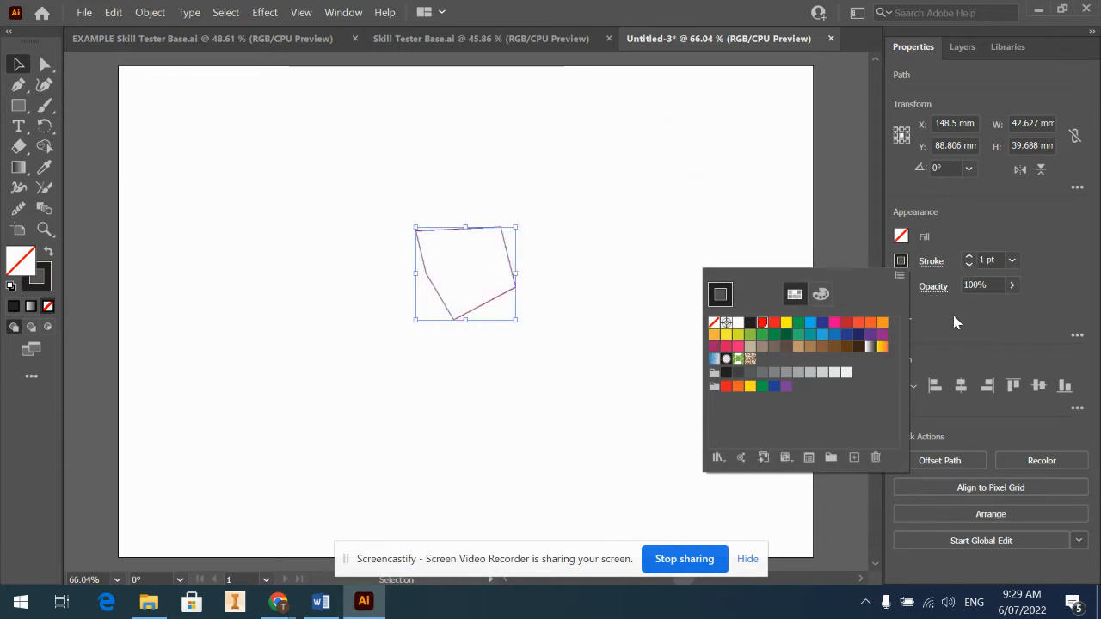
left_click(953, 315)
- Set the five-sided shape's stroke weight to 0.01 pt and move the shape to the artboard's upper-left area
left_click(981, 260)
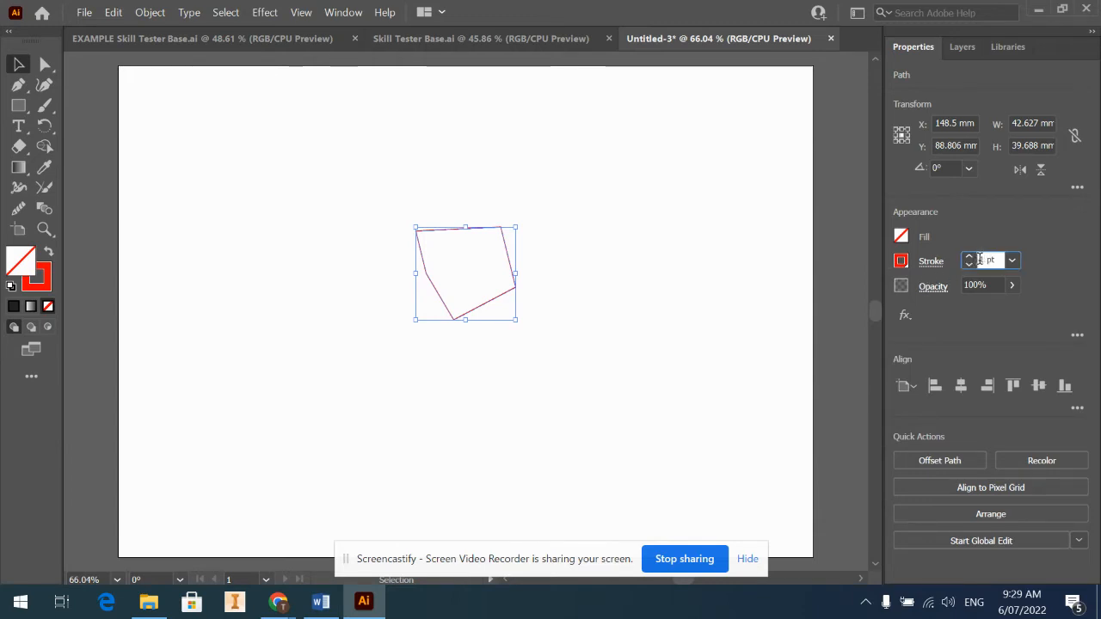
type("0.01")
key("Return")
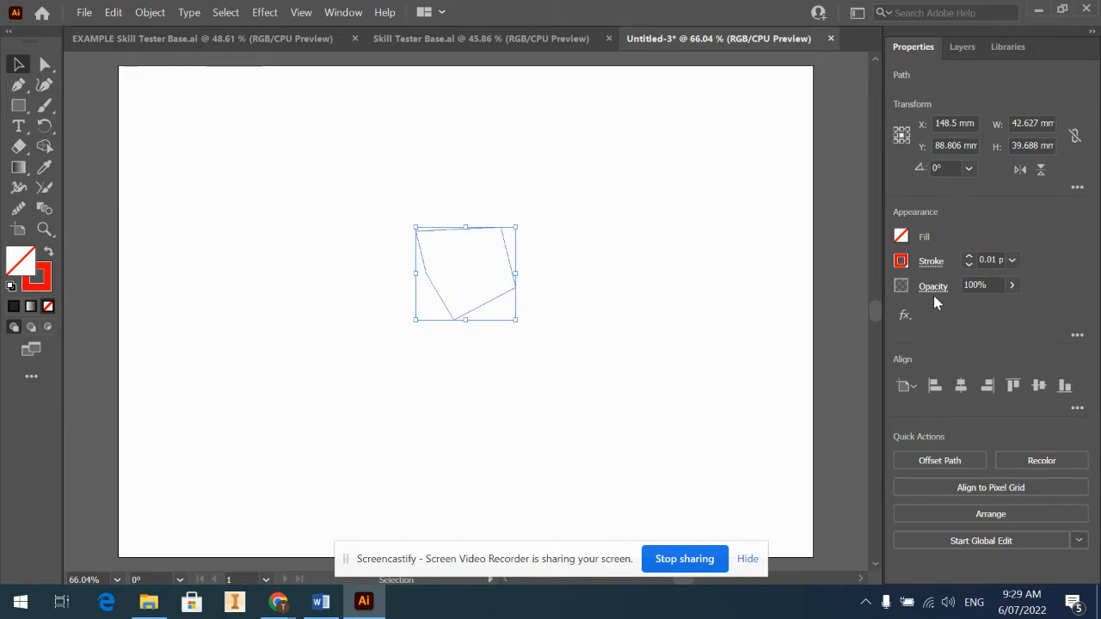
left_click(332, 194)
left_click_drag(464, 230, 311, 153)
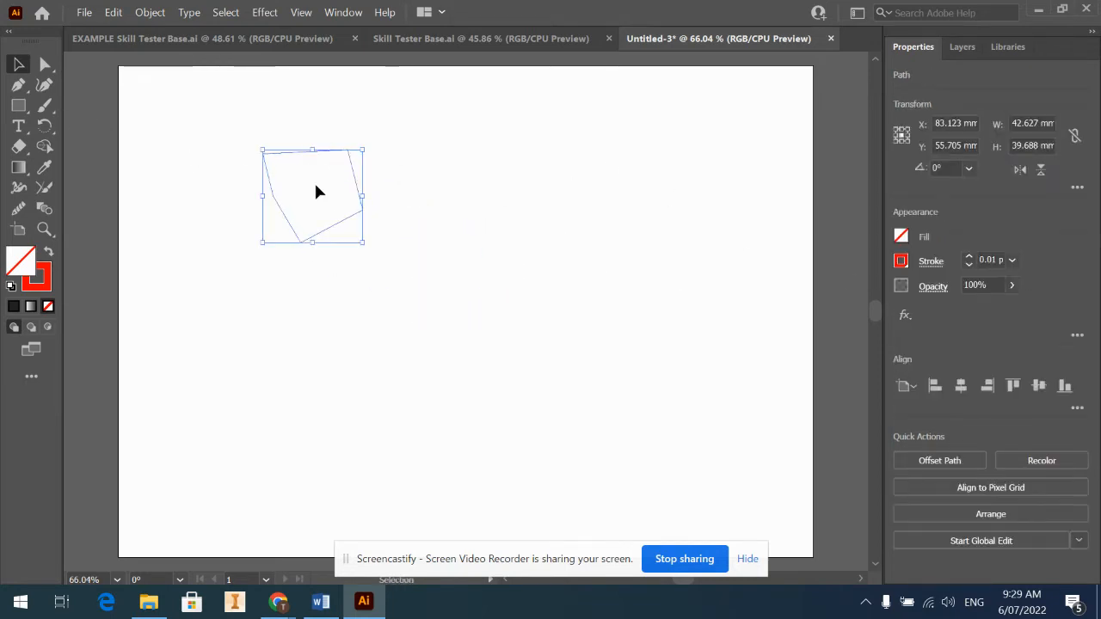
- Draw a closed, curved duck-like shape about 73 by 94 mm on the artboard's right half with the Curvature tool
left_click(45, 87)
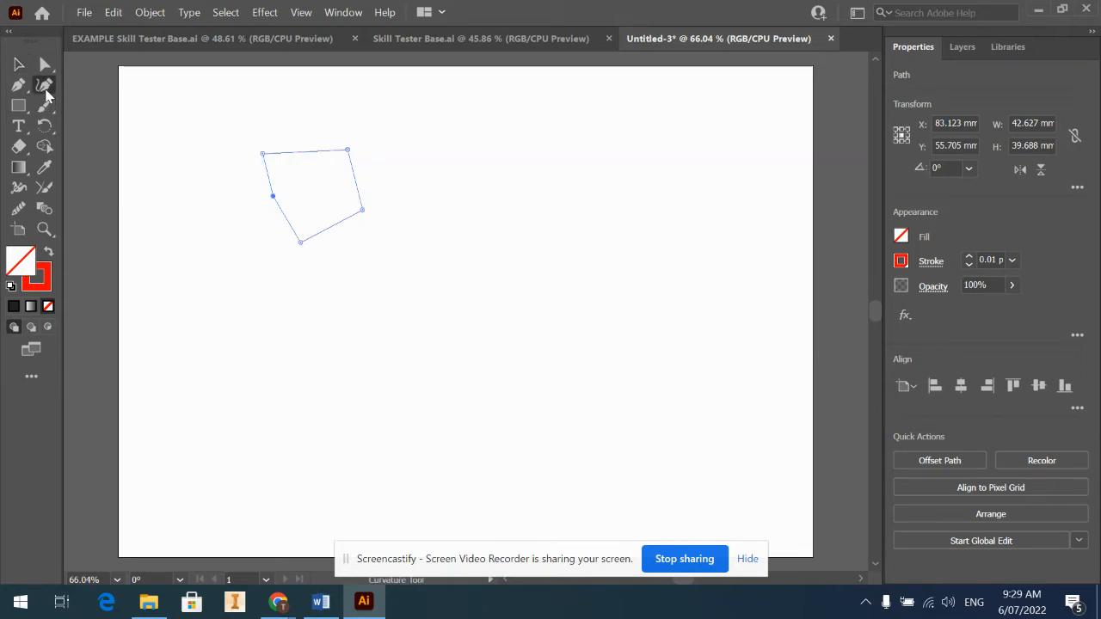
left_click(504, 181)
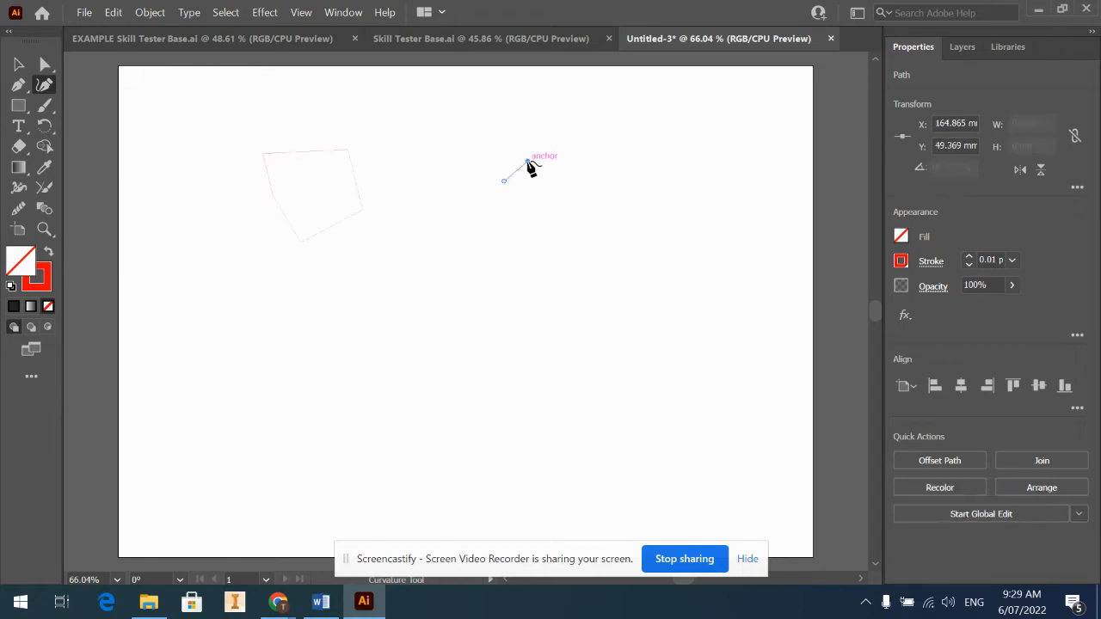
left_click(527, 161)
left_click(585, 160)
left_click(592, 212)
left_click(606, 258)
left_click(668, 284)
left_click(643, 363)
left_click(523, 325)
left_click(547, 213)
left_click(505, 181)
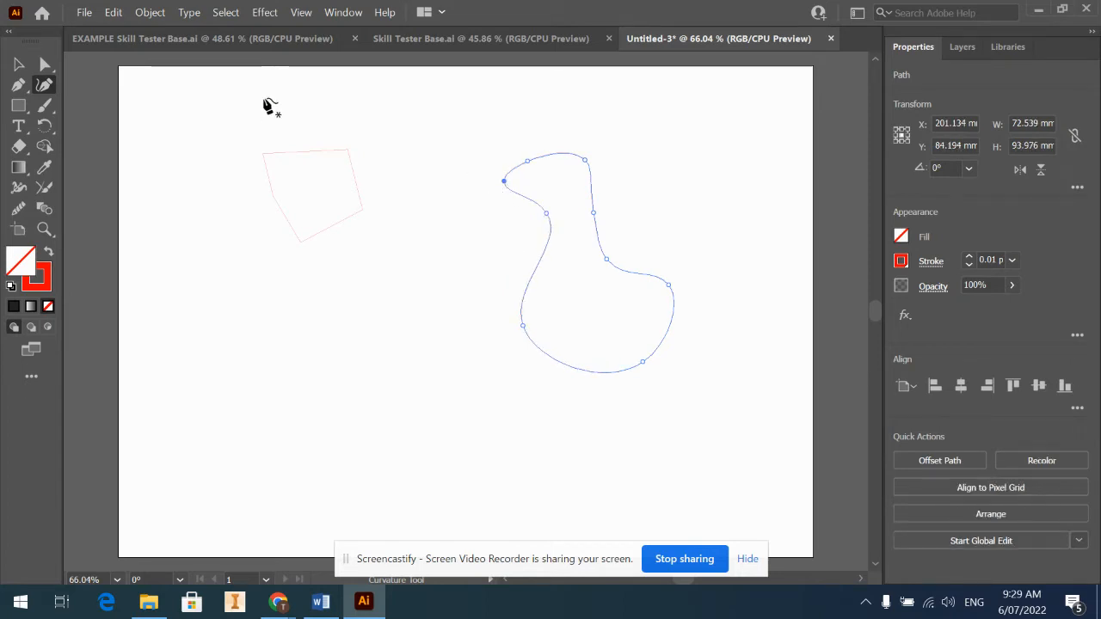
- Set the curved shape's stroke to black with a weight of 4 pt
left_click(18, 65)
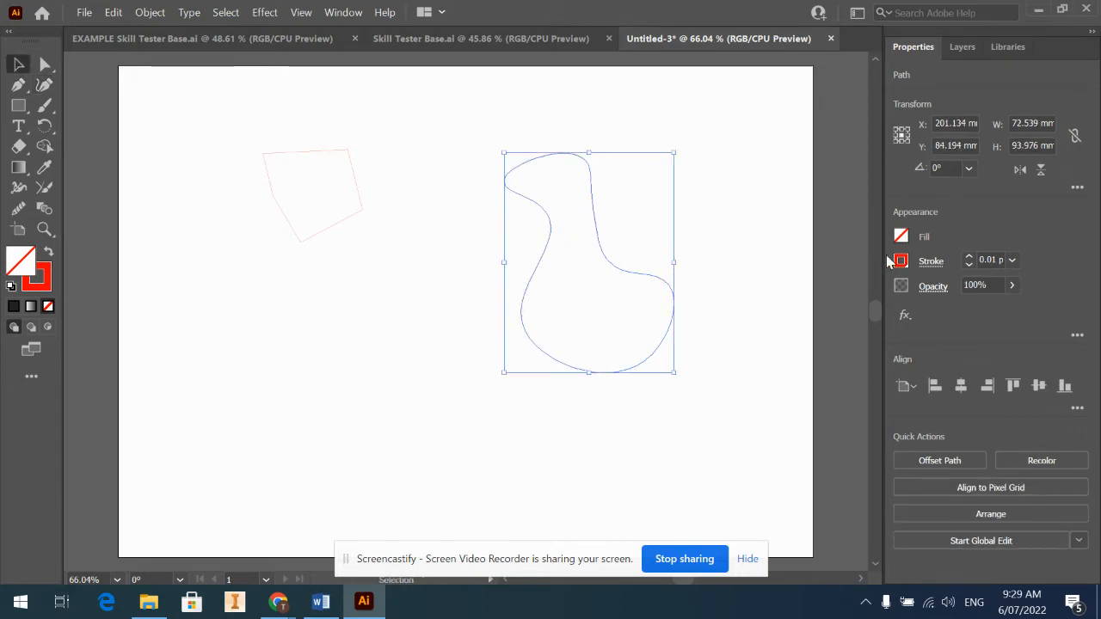
left_click(903, 262)
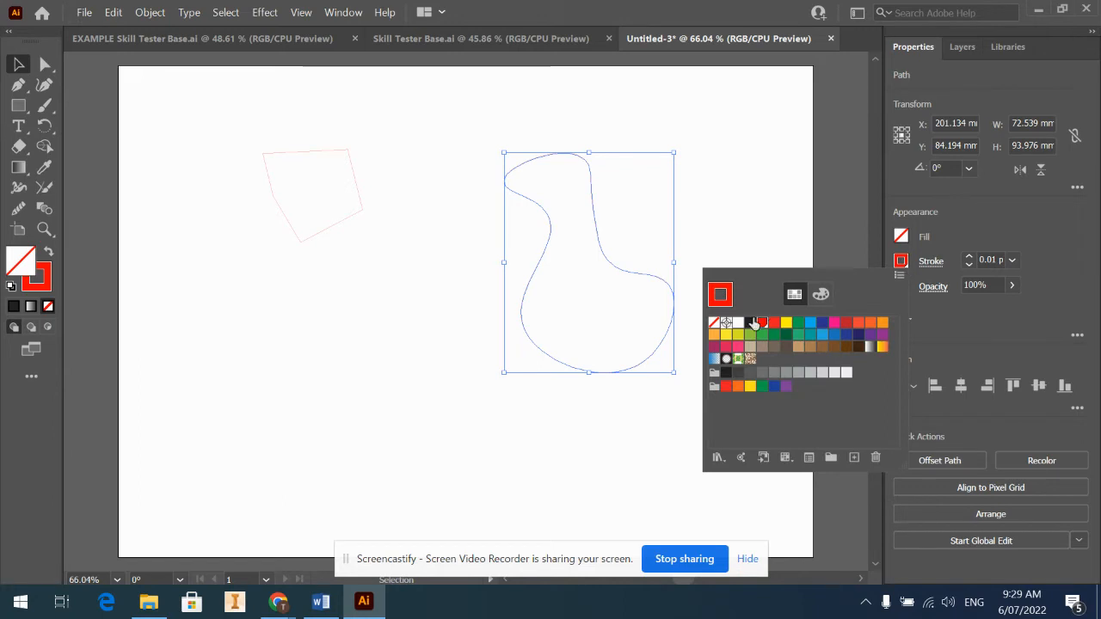
left_click(749, 324)
left_click(969, 257)
left_click(969, 256)
left_click(970, 256)
left_click(969, 256)
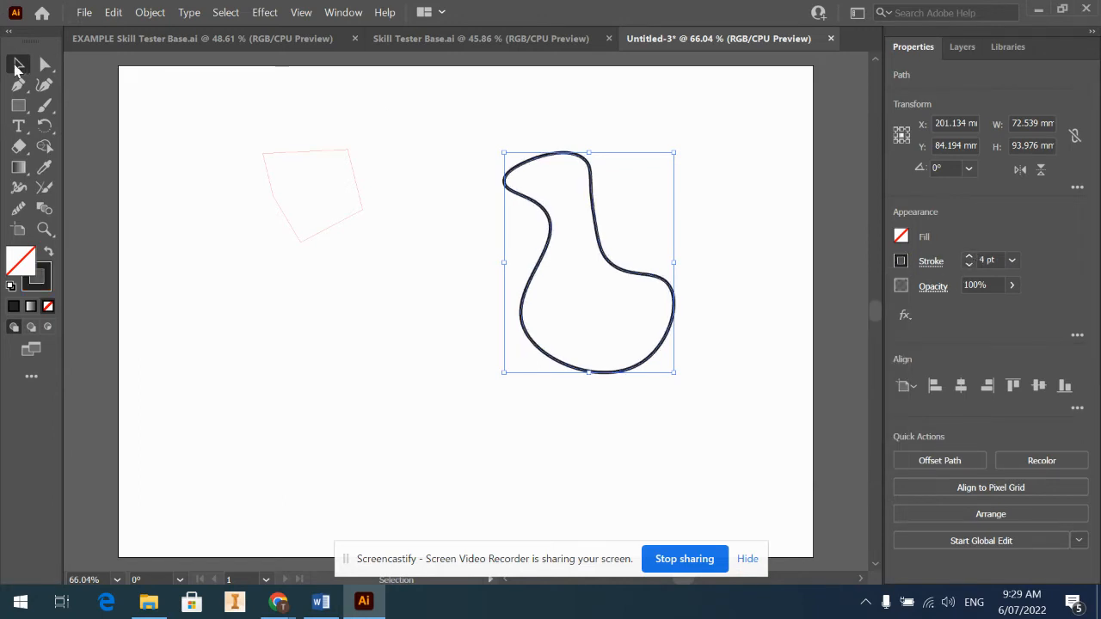
- Move the curved shape up and left beside the five-sided shape, and deselect it
left_click(158, 149)
left_click_drag(504, 179, 367, 131)
left_click(255, 342)
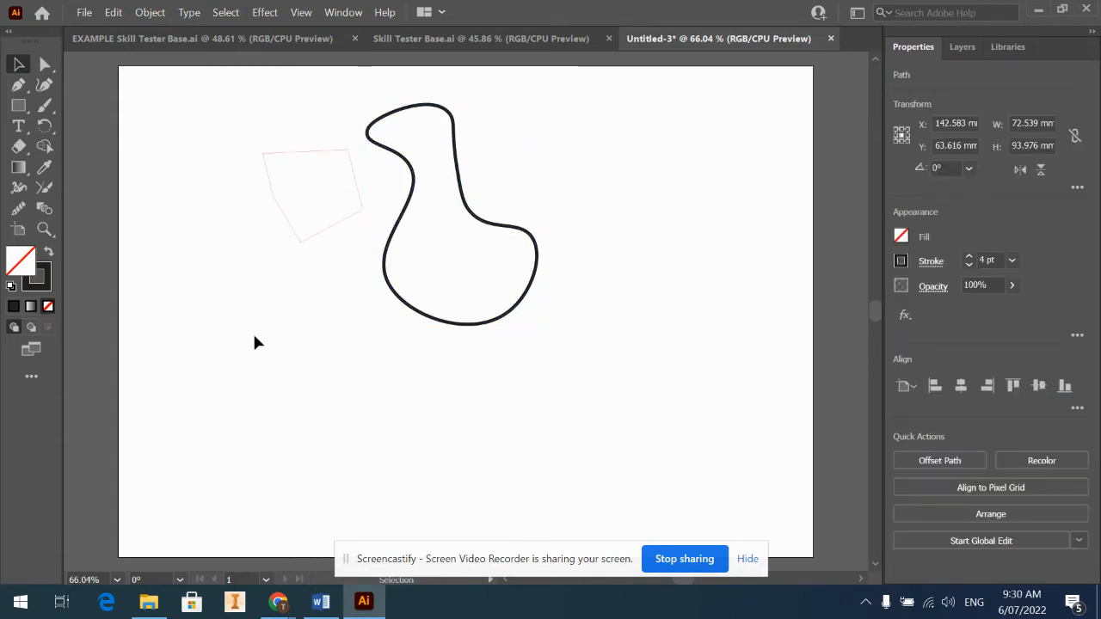
- Draw a rectangle about 59 by 45 mm below the five-sided shape
left_click(26, 112)
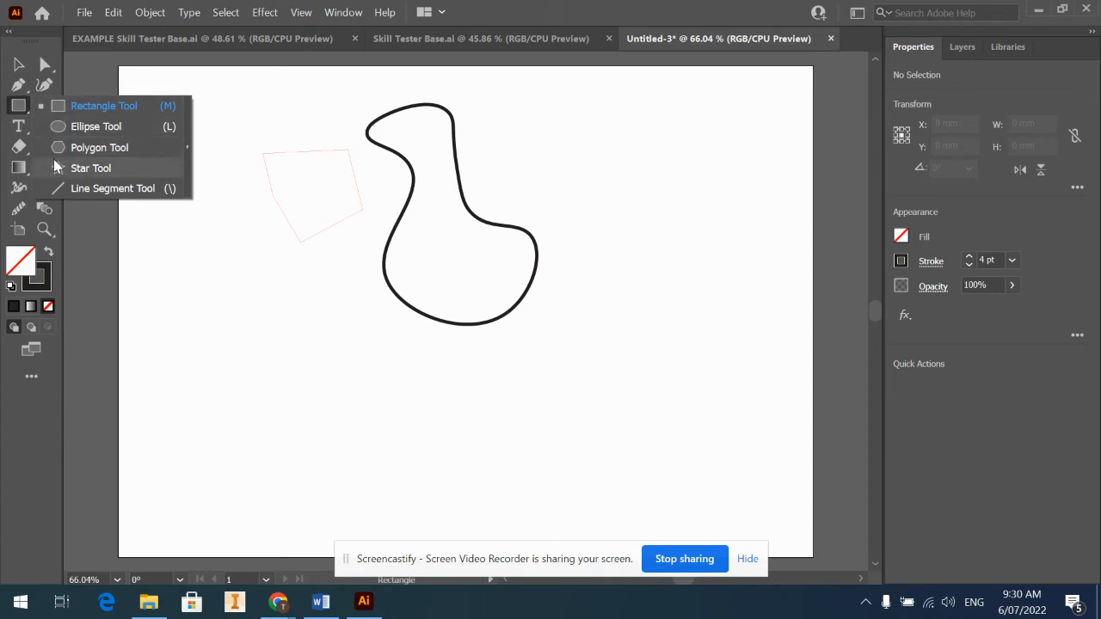
left_click(57, 107)
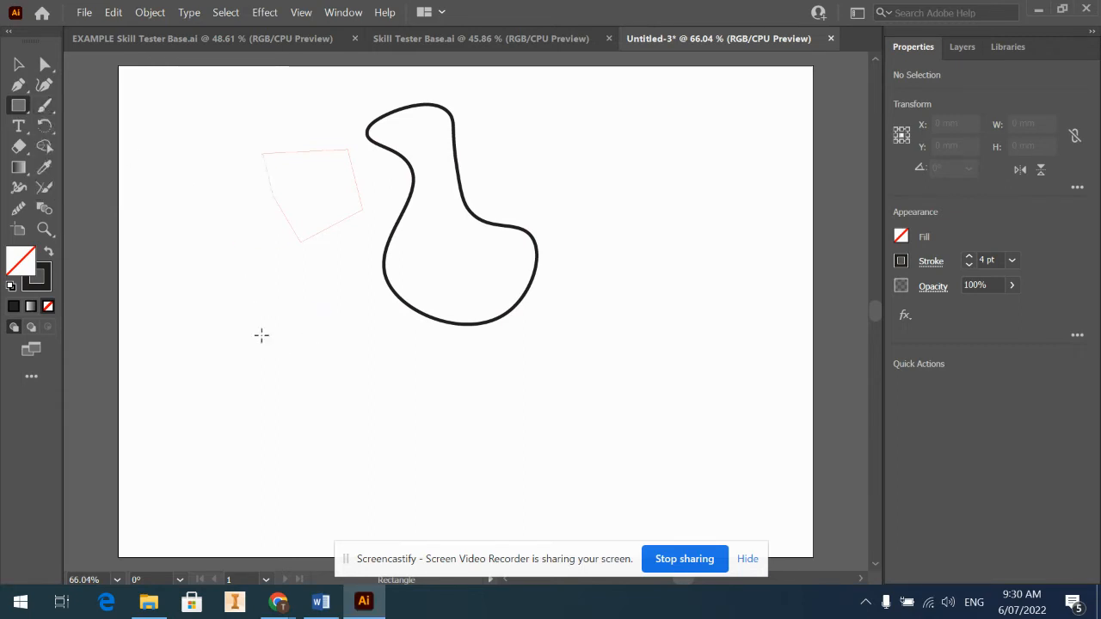
left_click_drag(208, 298, 347, 402)
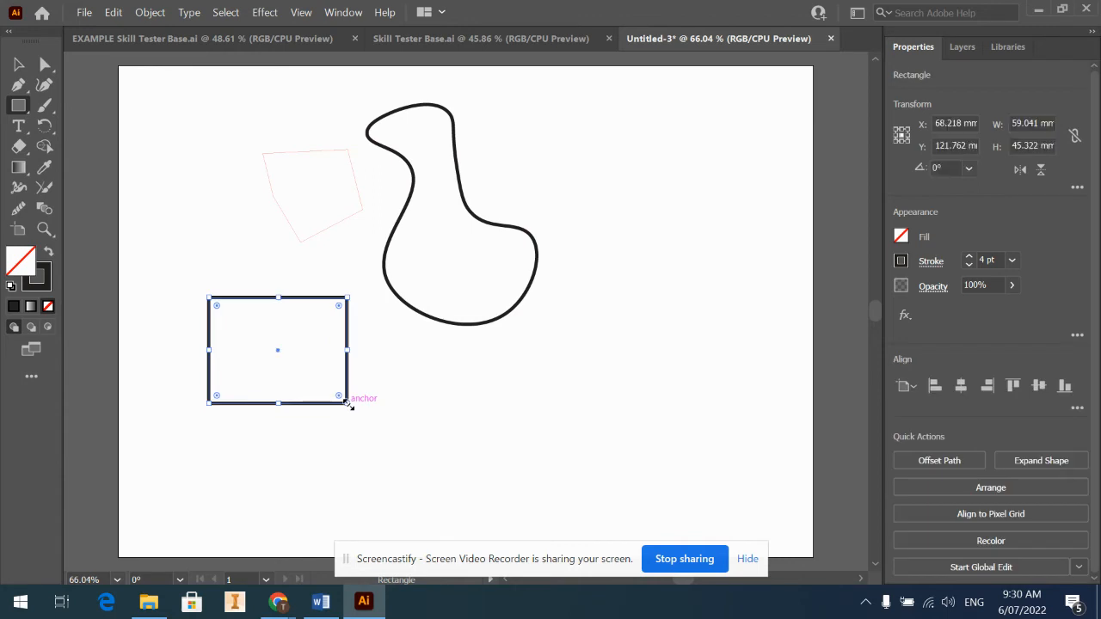
- Create a 40 mm by 40 mm square to the right of the curved shape by entering exact dimensions
left_click(606, 228)
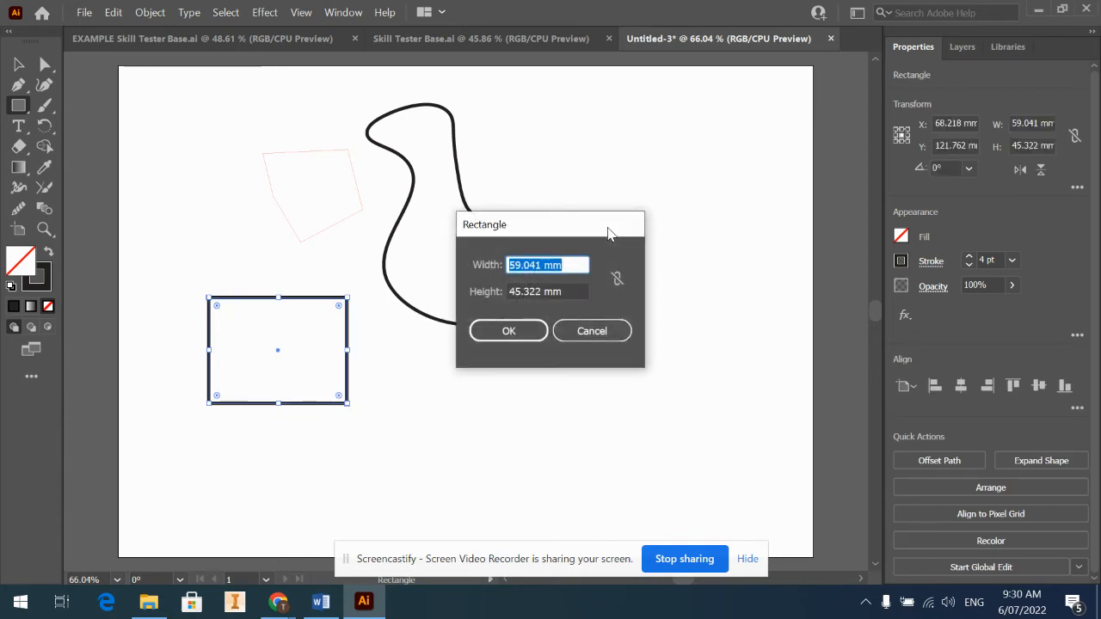
type("40")
key("Tab")
type("40mm")
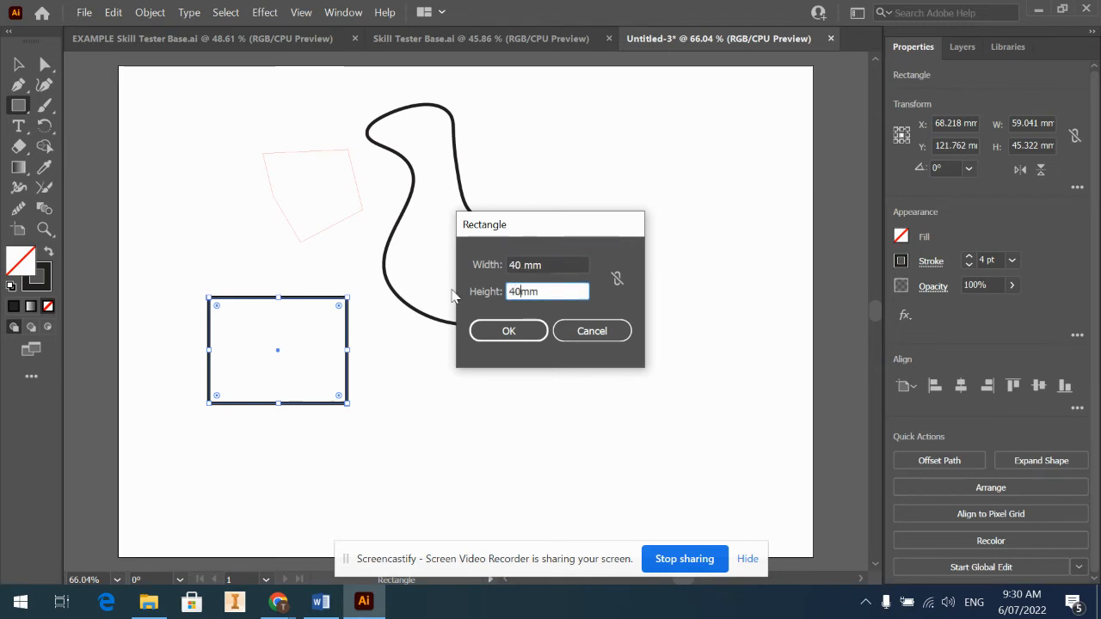
key("Return")
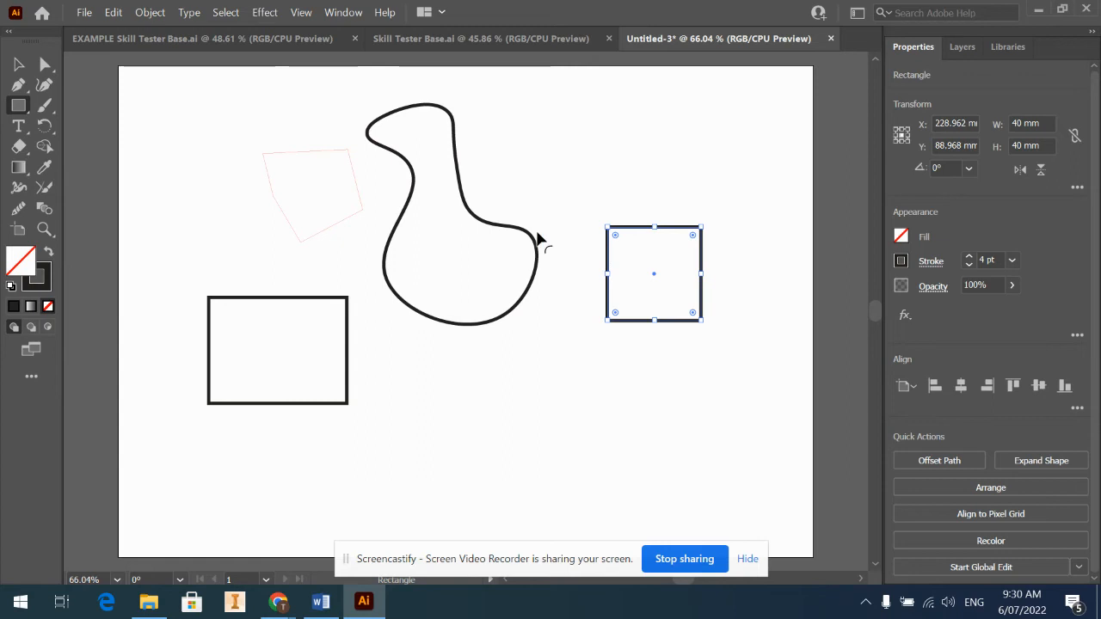
- Round all corners of the 40 mm square slightly and shrink its height from the top to about 35.6 mm
left_click(20, 68)
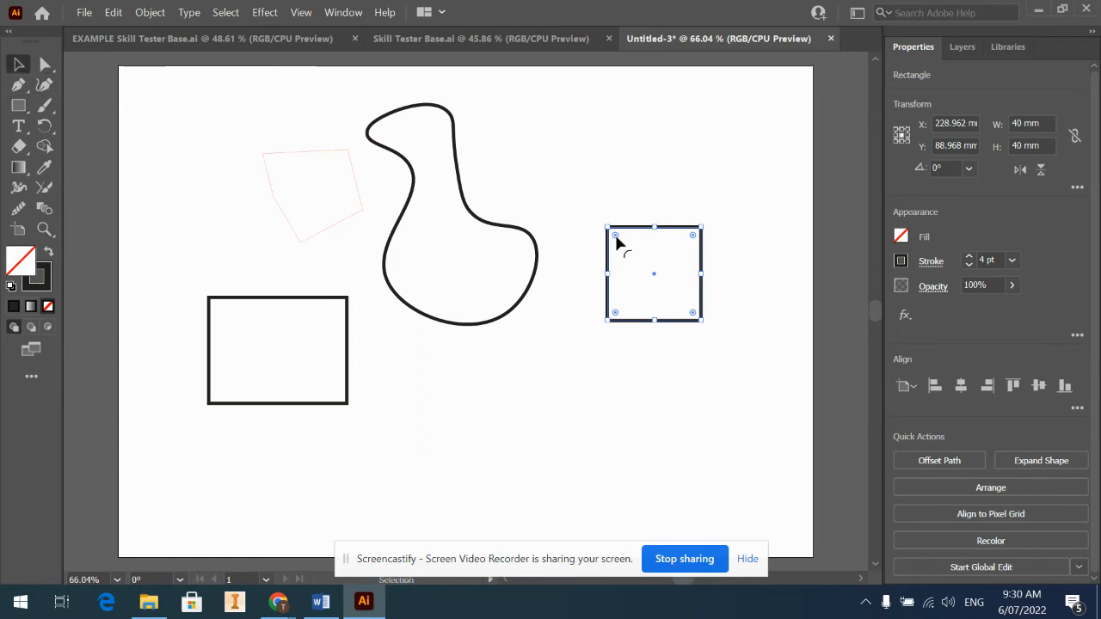
mouse_move(616, 238)
left_mouse_down()
mouse_move(627, 250)
mouse_move(614, 243)
left_mouse_up()
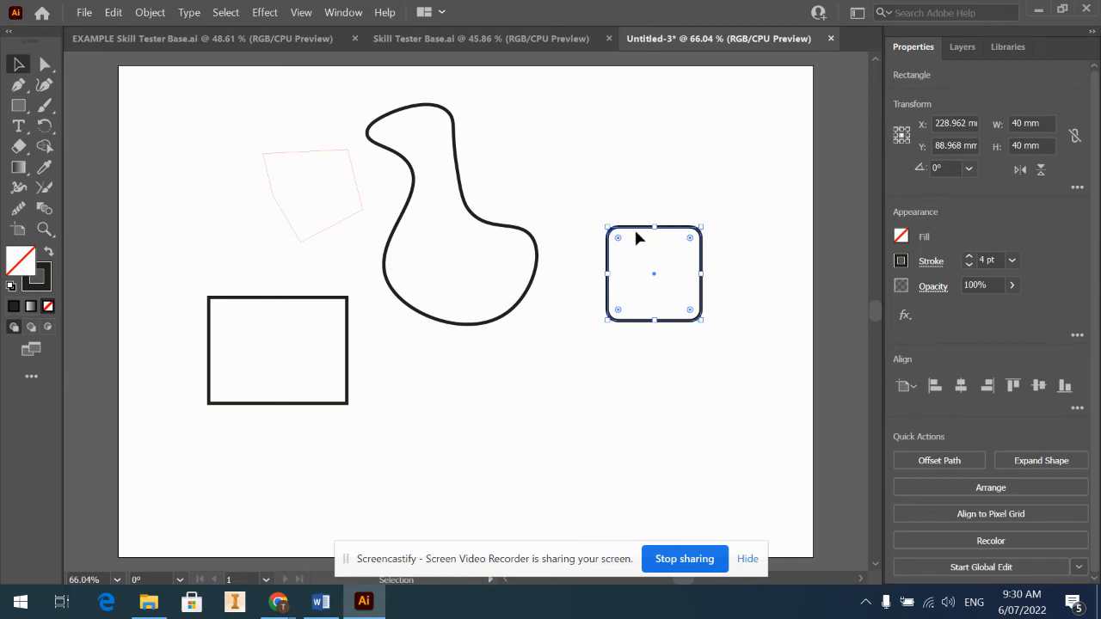
mouse_move(657, 229)
left_mouse_down()
mouse_move(650, 144)
mouse_move(654, 238)
left_mouse_up()
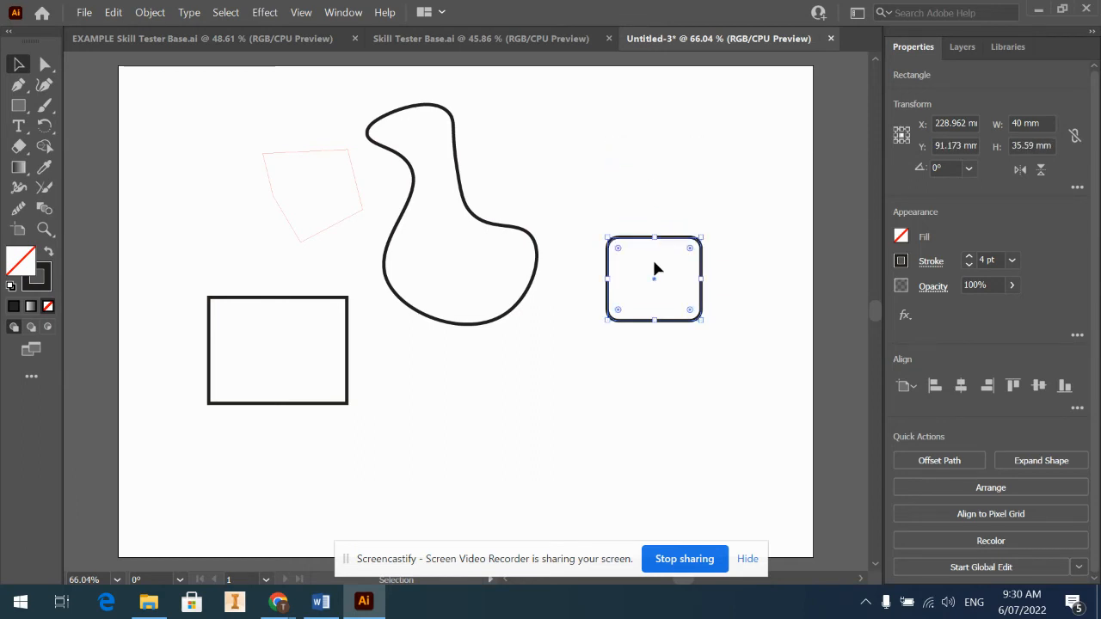
- Reshape the rounded rectangle with Direct Selection by pulling its upper-left anchor points outward, and shift it up and left to overlap the curved shape
left_click(40, 78)
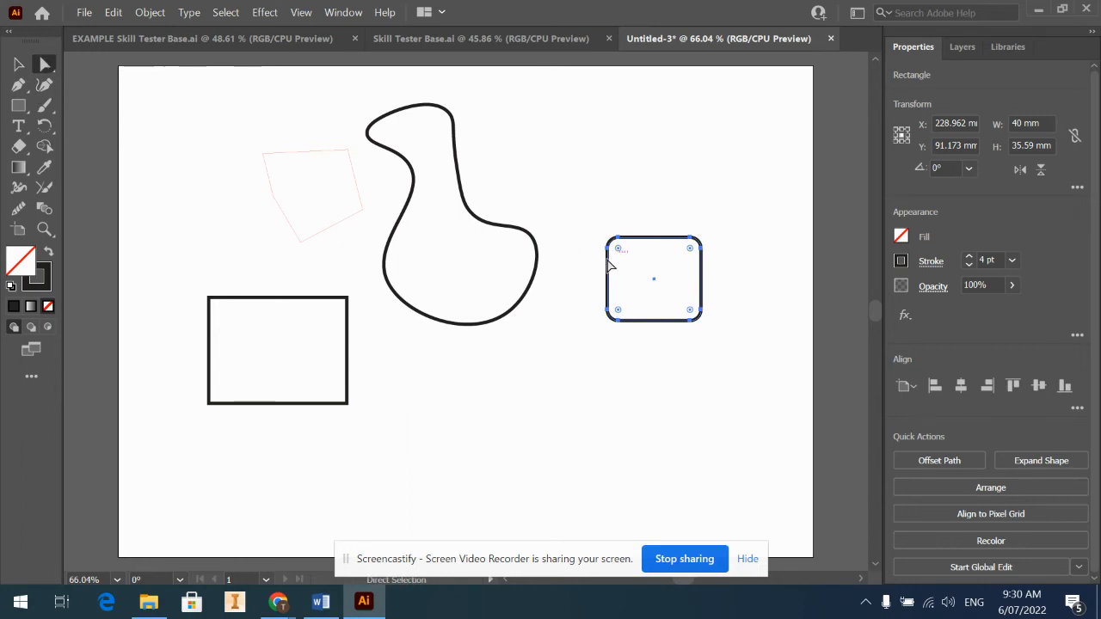
left_click_drag(605, 251, 572, 113)
left_click(530, 189)
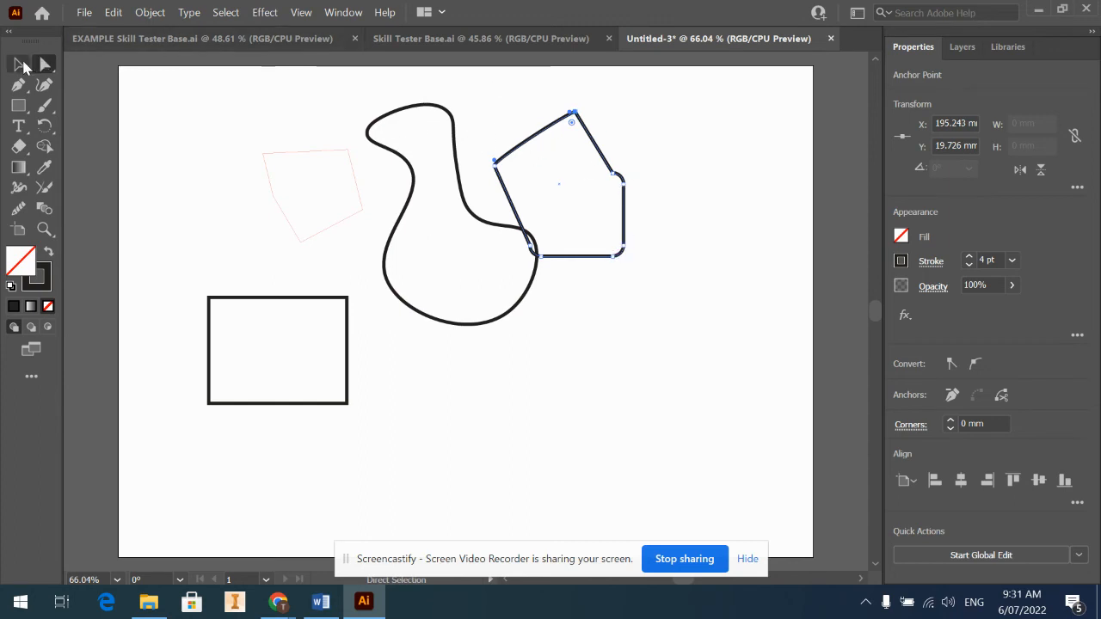
left_click(20, 64)
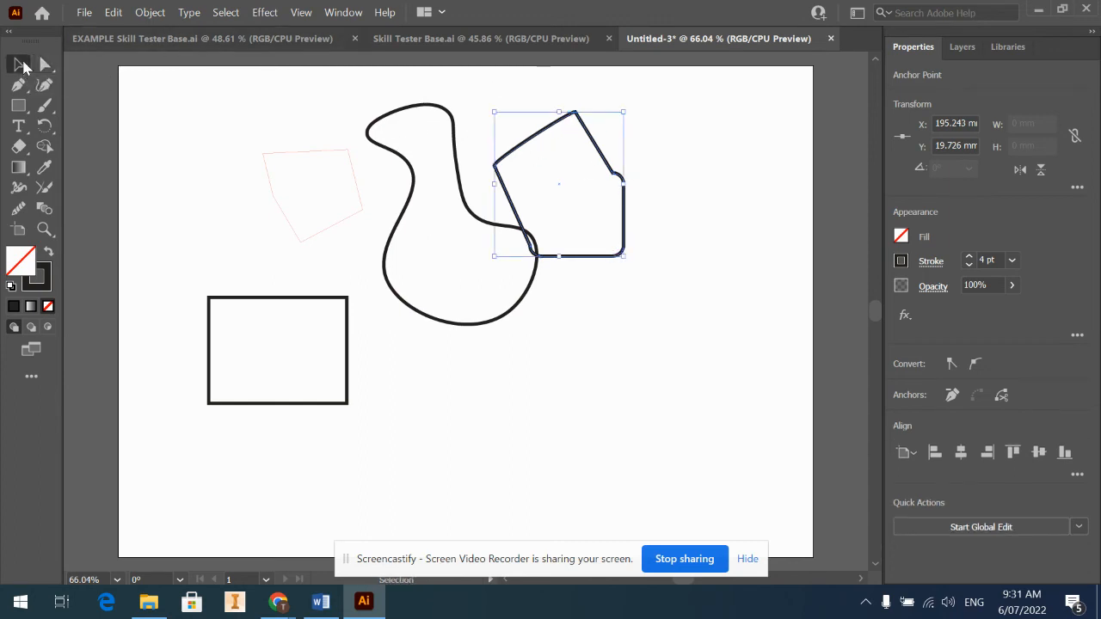
- Draw a tilted five-pointed star about 51 by 52 mm and move it to overlap the lower-right corner of the rectangle
left_click(24, 110)
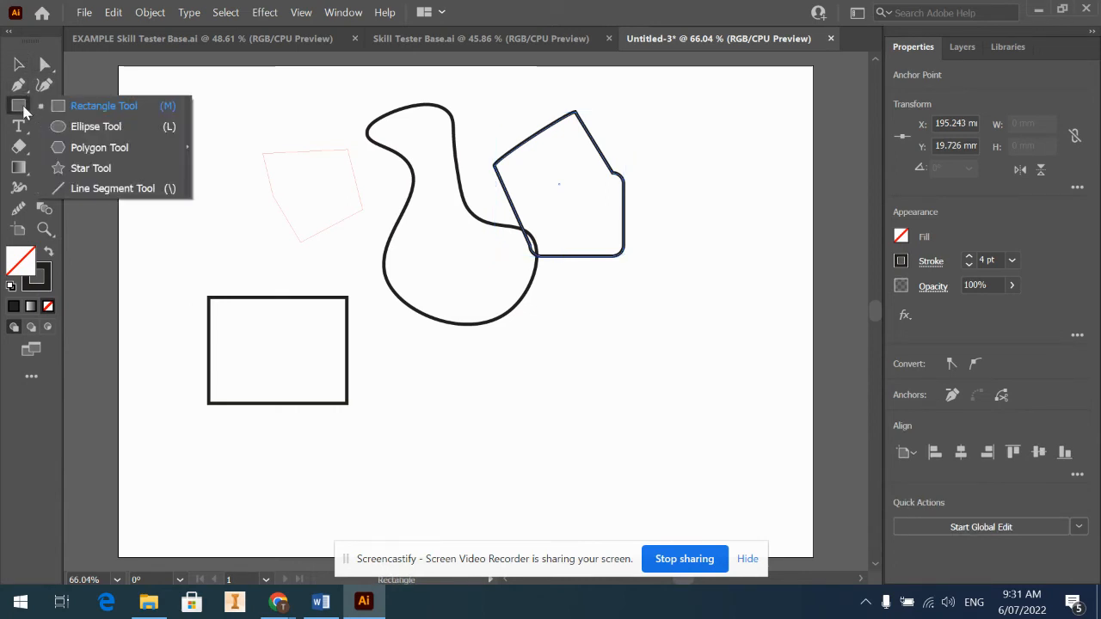
left_click(77, 168)
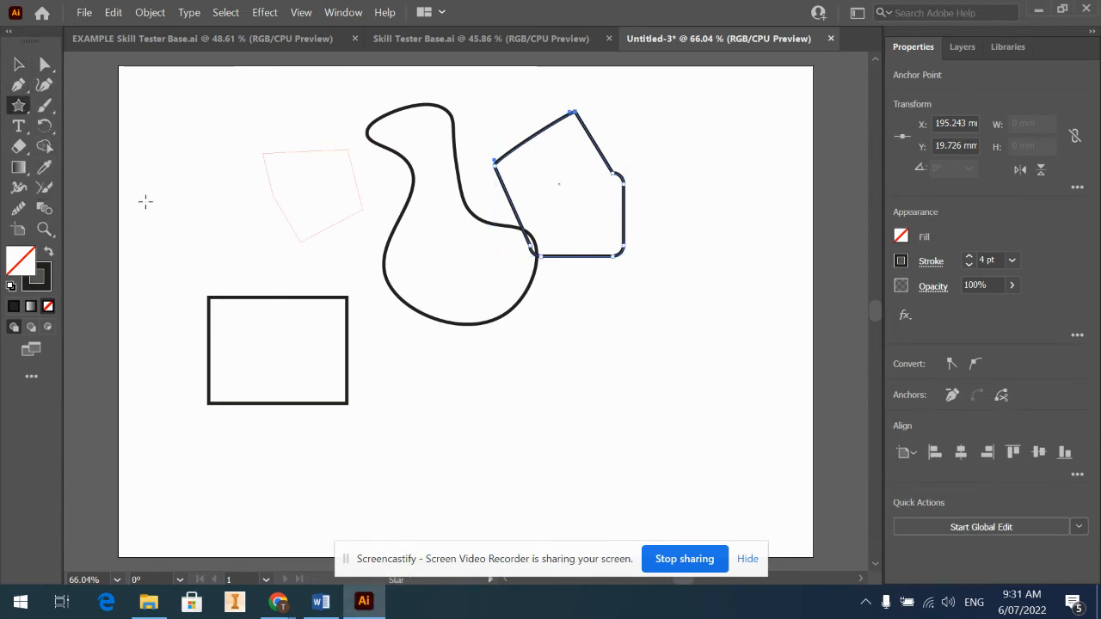
mouse_move(622, 381)
left_mouse_down()
mouse_move(556, 413)
mouse_move(567, 418)
left_mouse_up()
key("v")
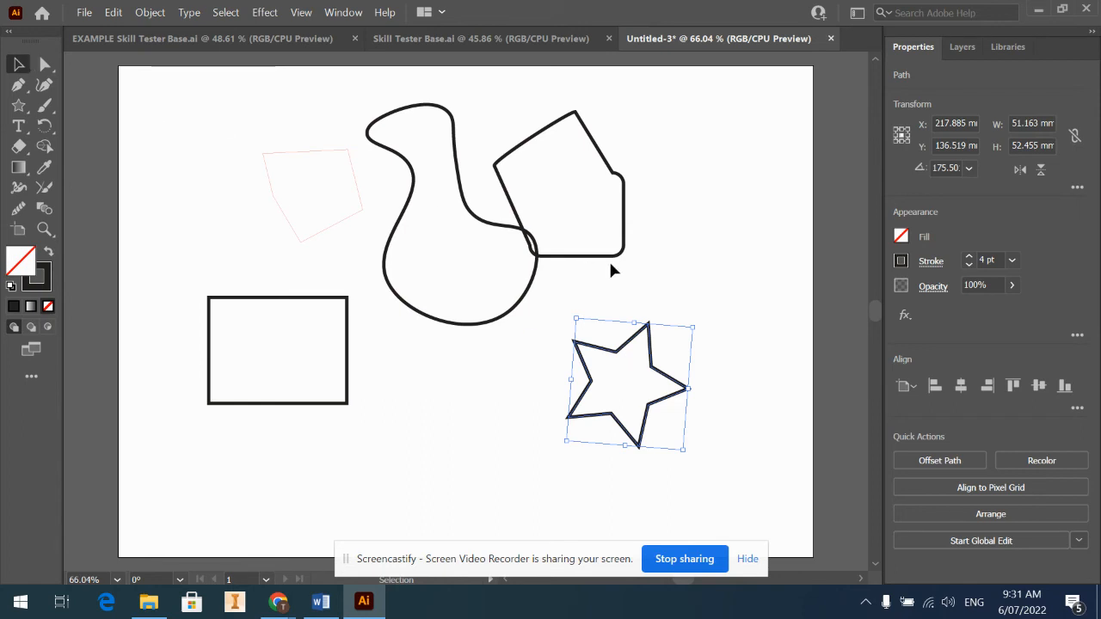
left_click_drag(634, 352, 358, 361)
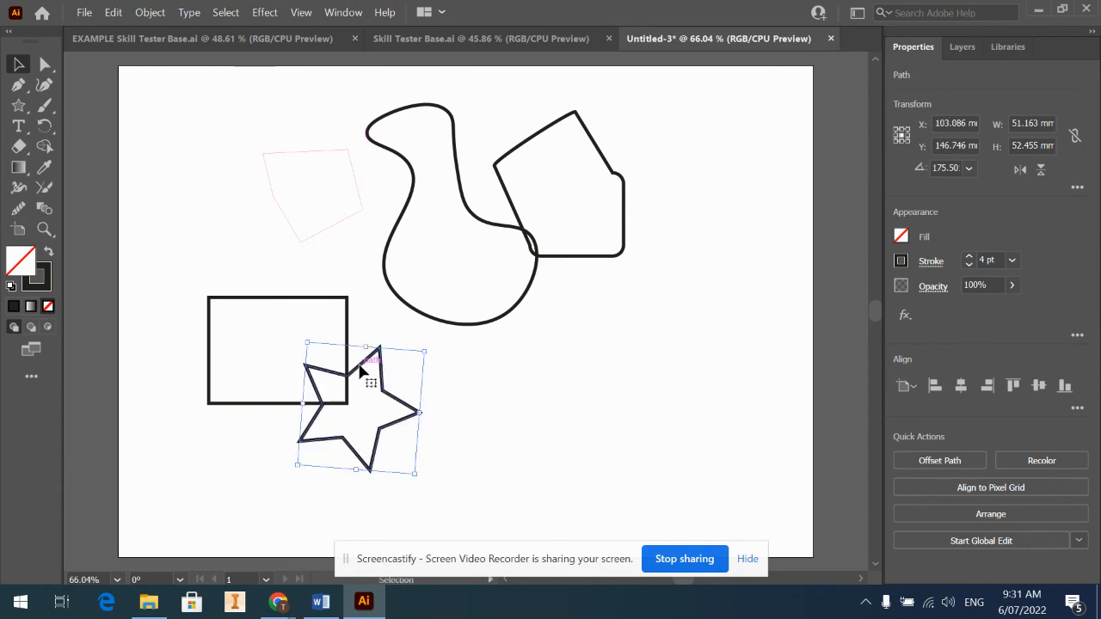
- Merge the rectangle and the overlapping star into one shape with the Shape Builder tool
left_click(546, 469)
left_click_drag(190, 291, 345, 448)
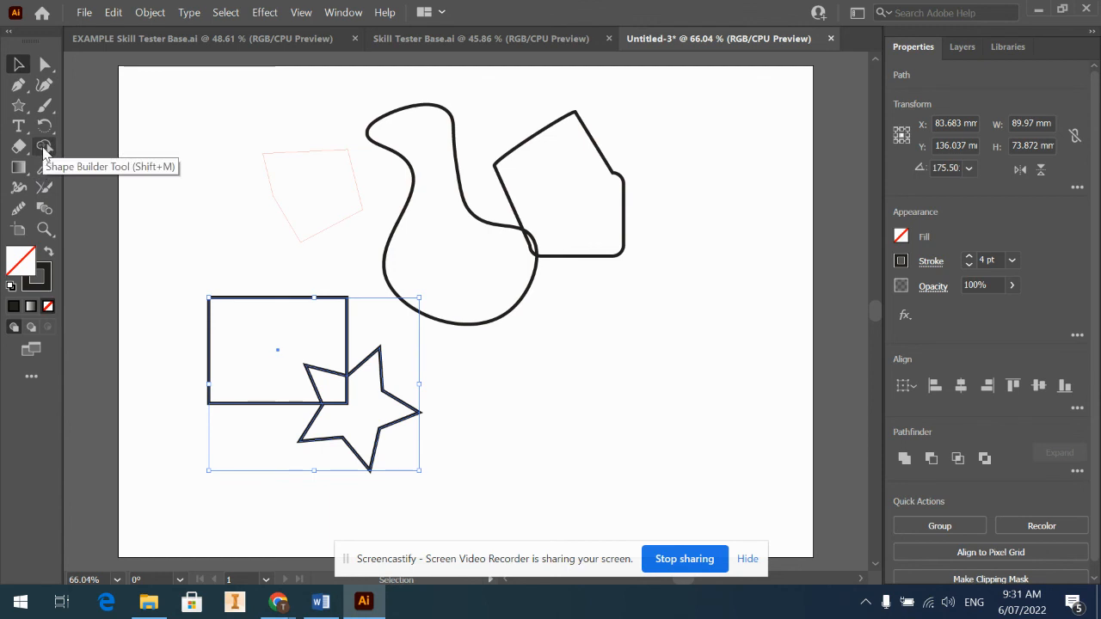
left_click(44, 149)
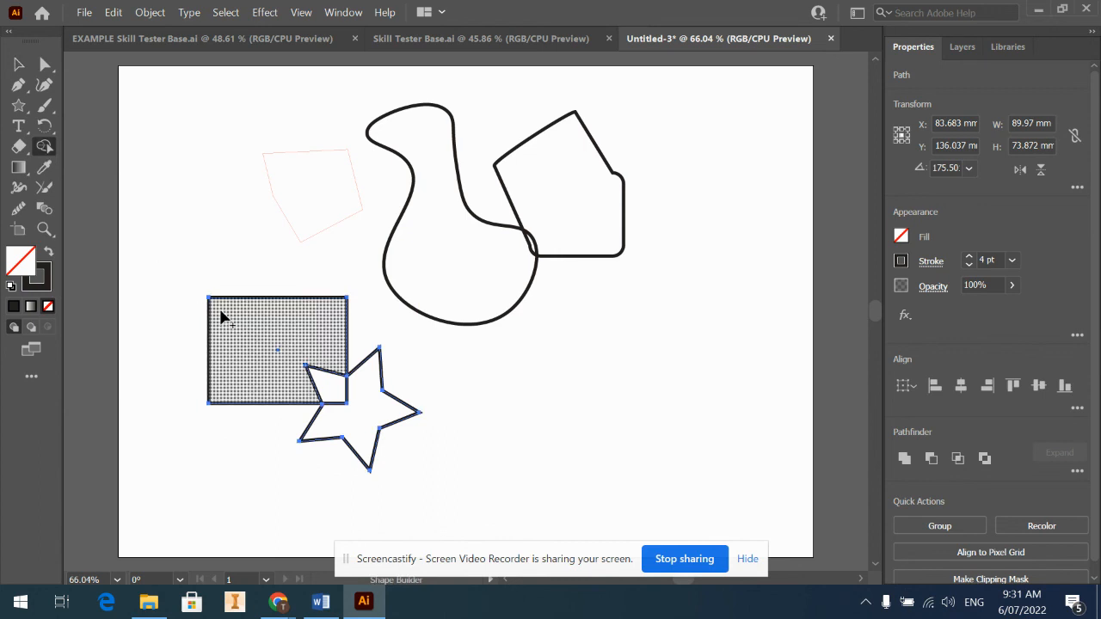
mouse_move(232, 327)
left_mouse_down()
mouse_move(299, 350)
mouse_move(384, 413)
left_mouse_up()
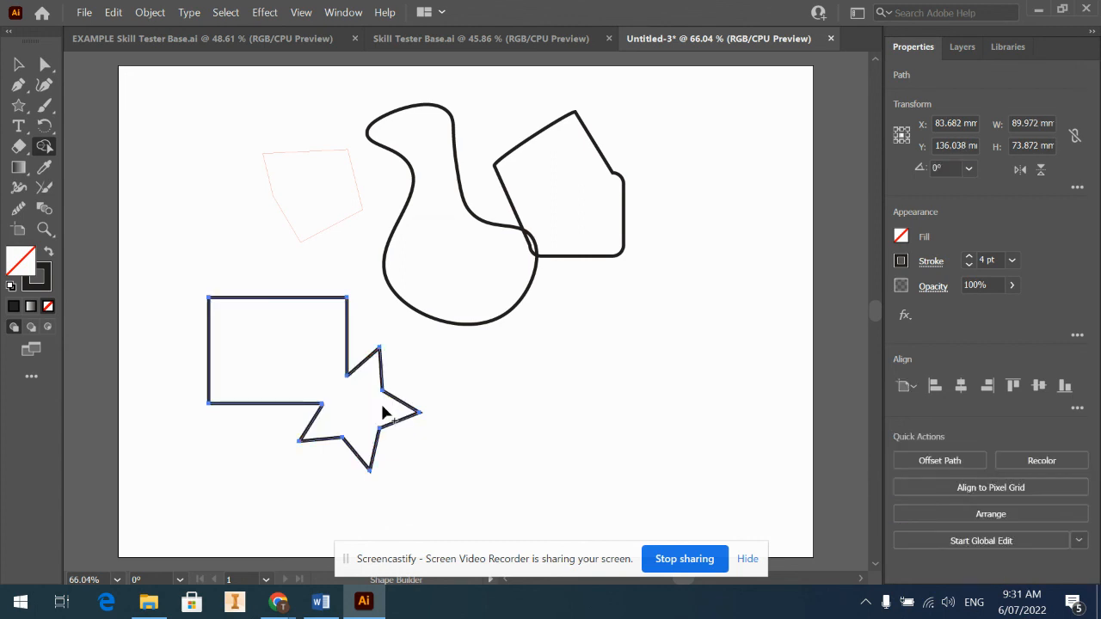
- Move the merged rectangle-star shape right and down to below the curved shape, and fill it with black
left_click(19, 66)
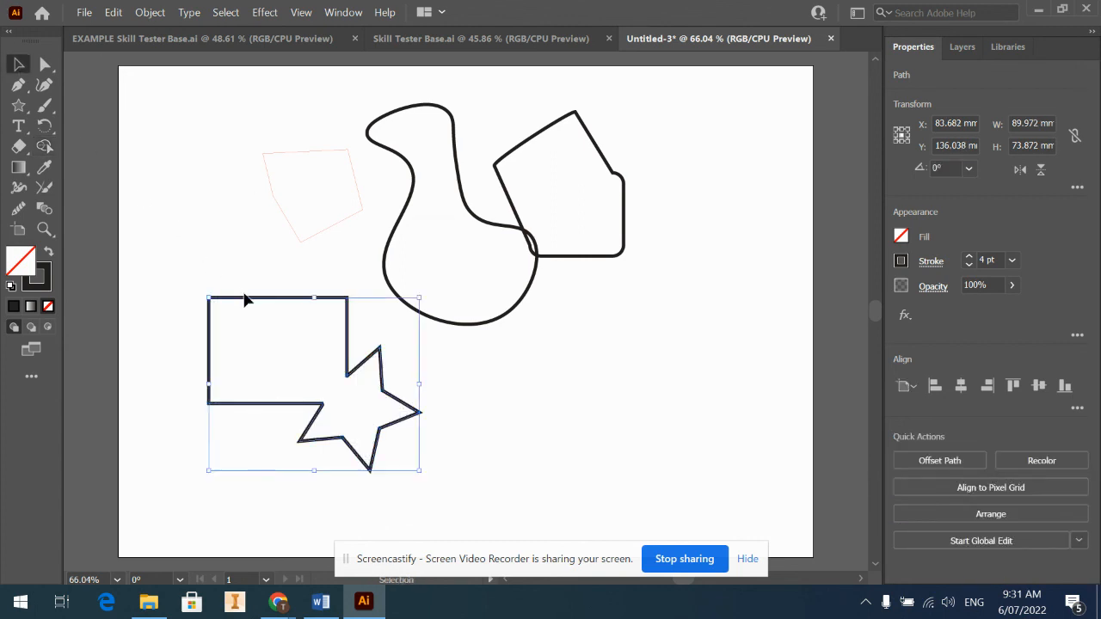
left_click_drag(272, 302, 519, 372)
left_click(900, 237)
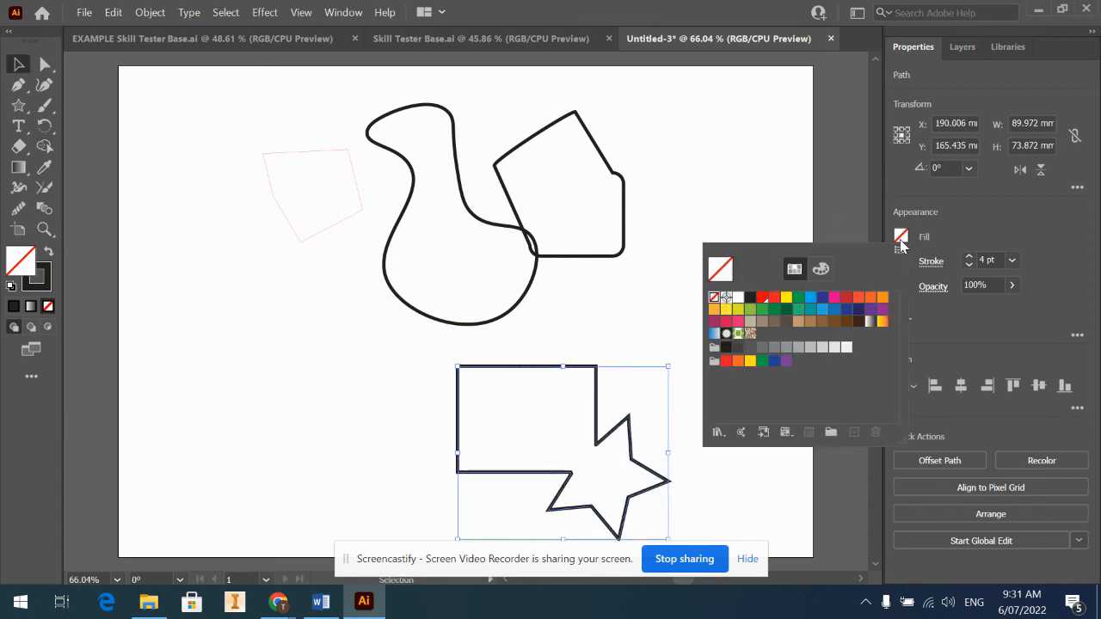
left_click(750, 296)
left_click(649, 314)
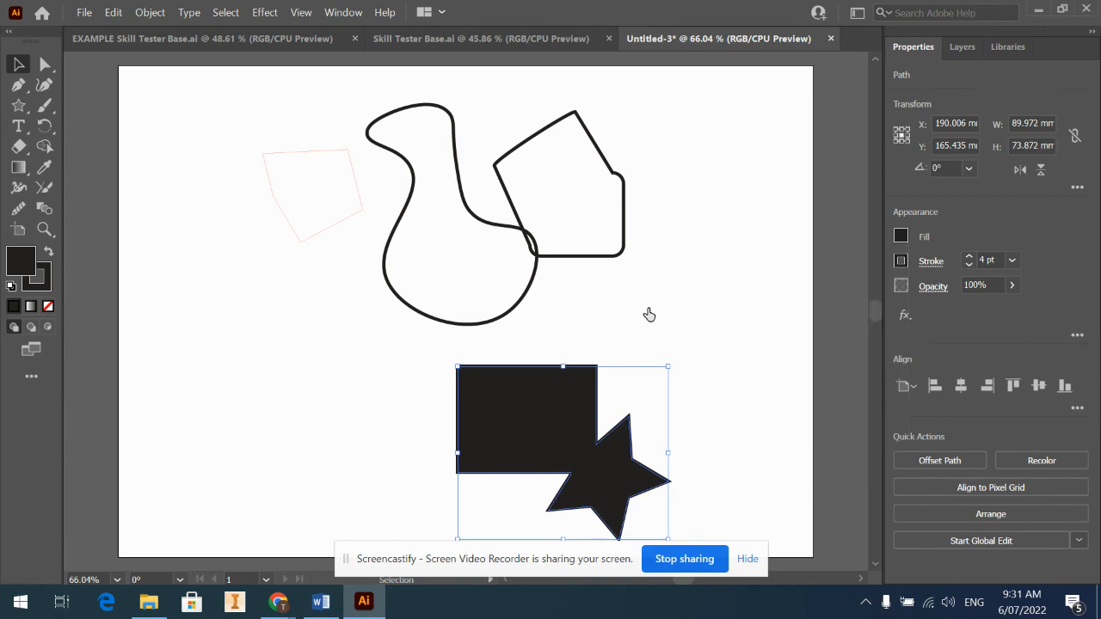